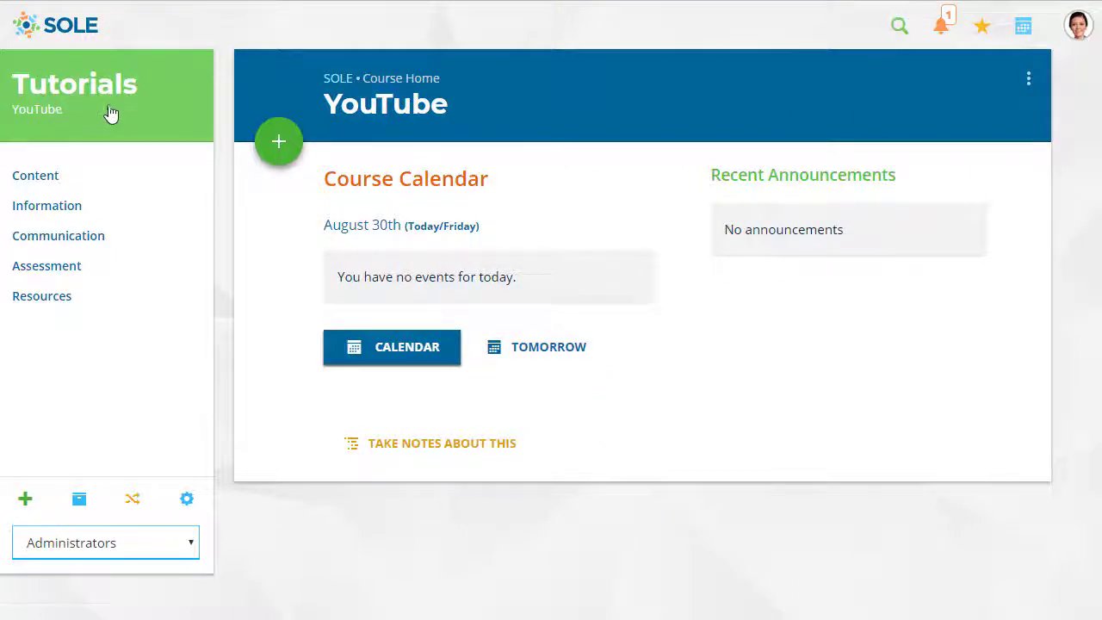
Open the 1:39 recording from Resources > Panopto Library in the Panopto editor
click(89, 303)
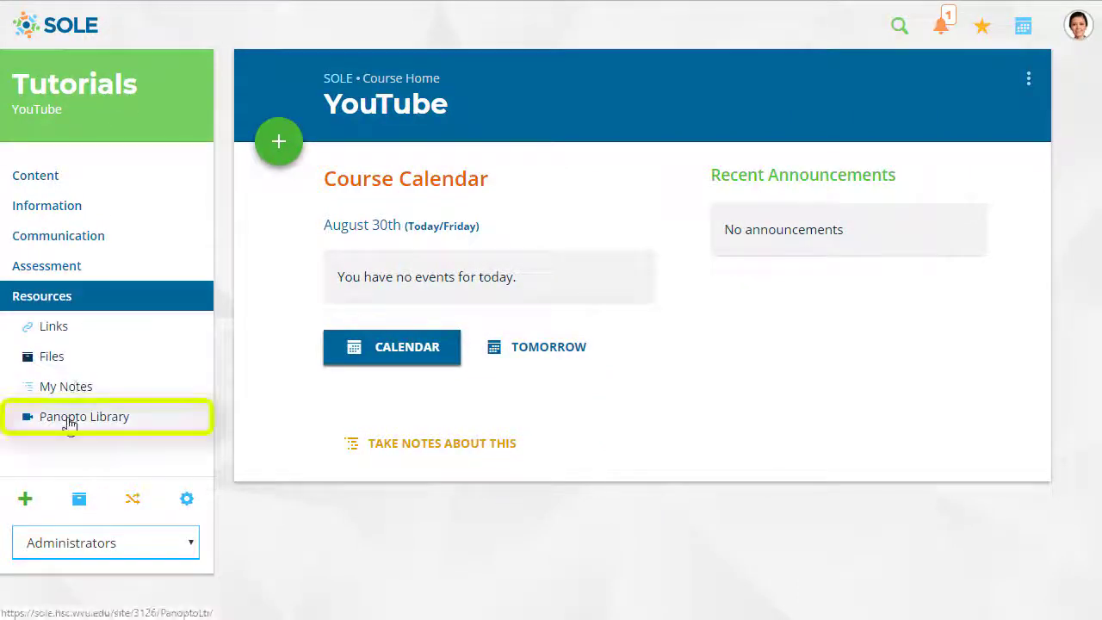
click(71, 420)
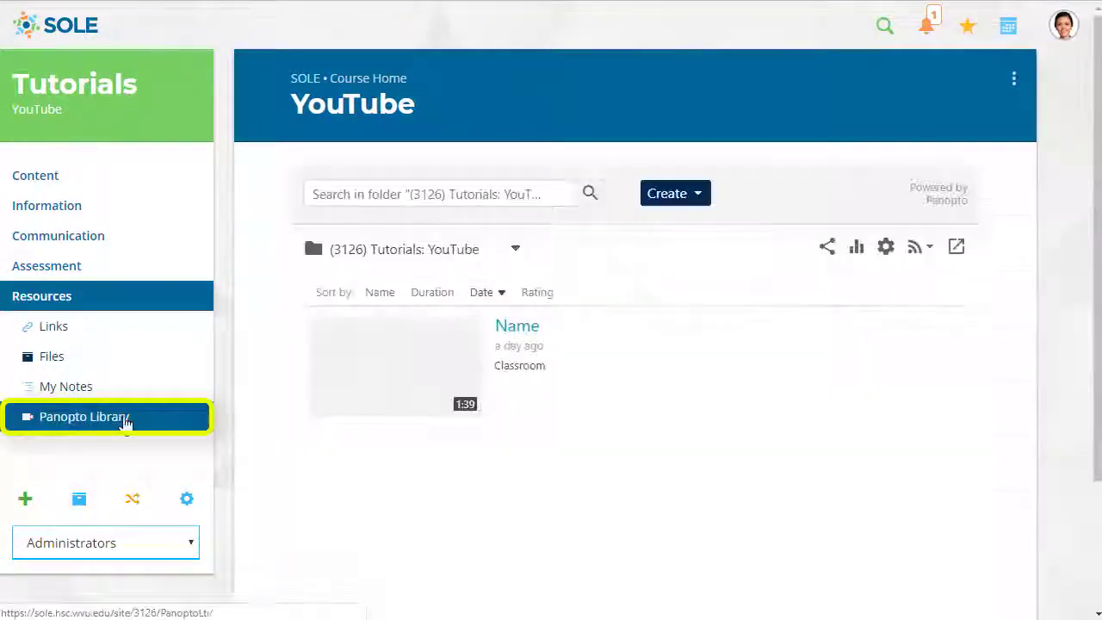
mouse_move(353, 401)
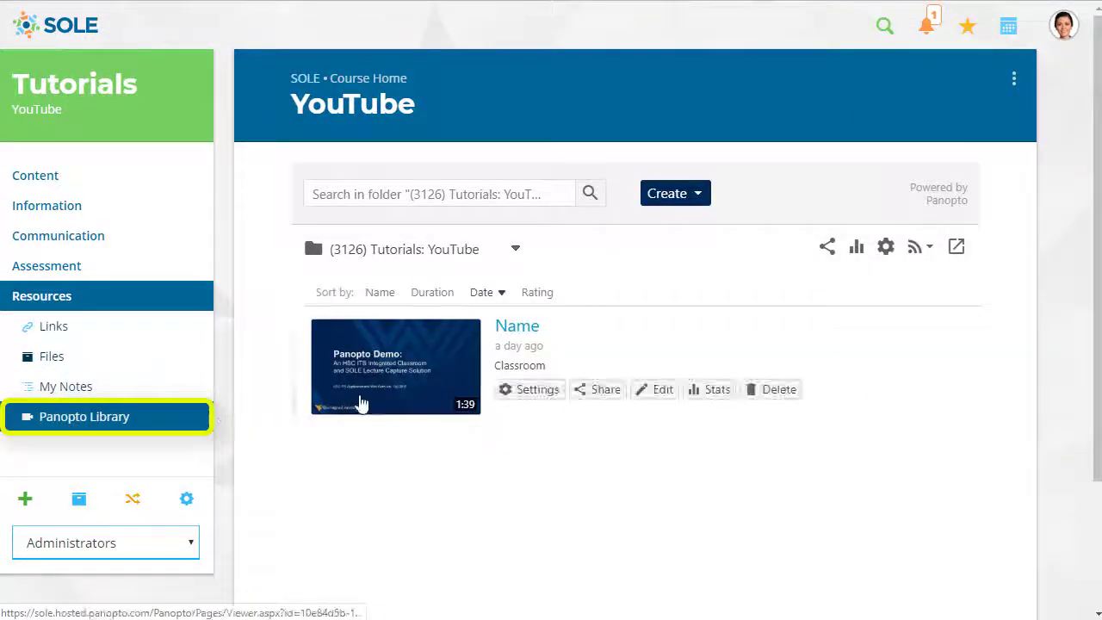
click(656, 390)
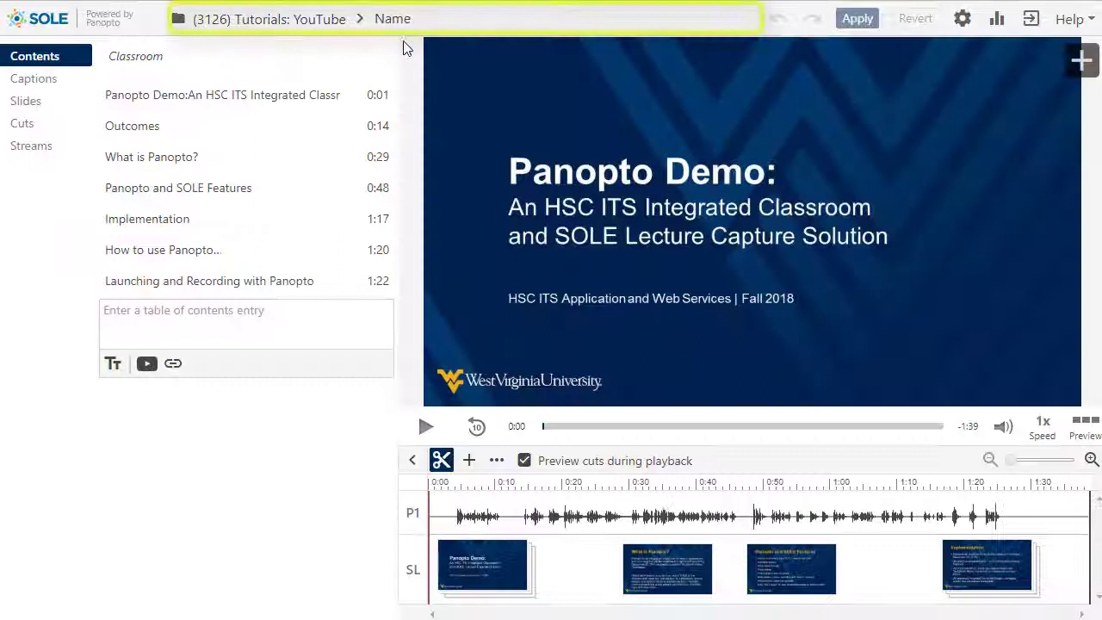
click(403, 19)
Title the session 'Demo' and replace the Classroom label text with 'HSC'
text(Demo)
key(Return)
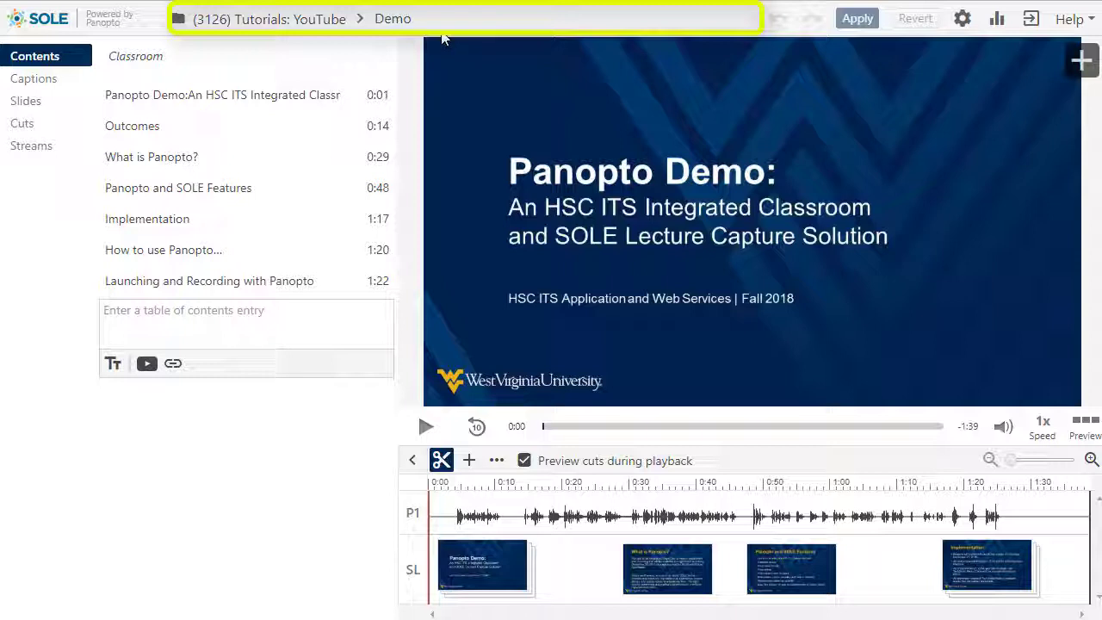
click(313, 49)
click(313, 49)
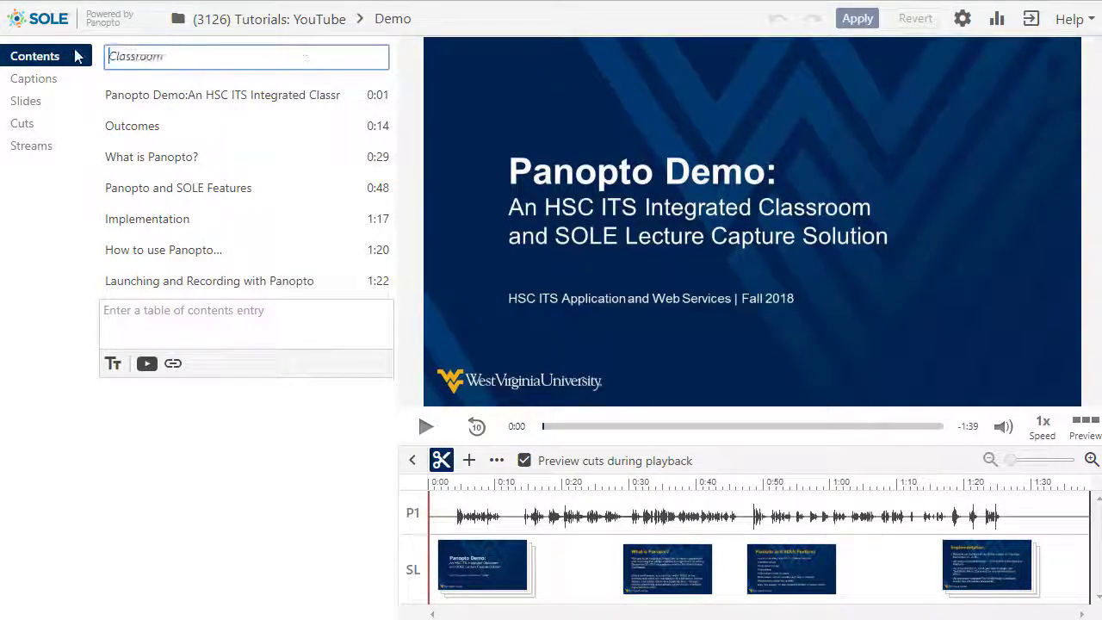
double_click(213, 60)
text(HSC)
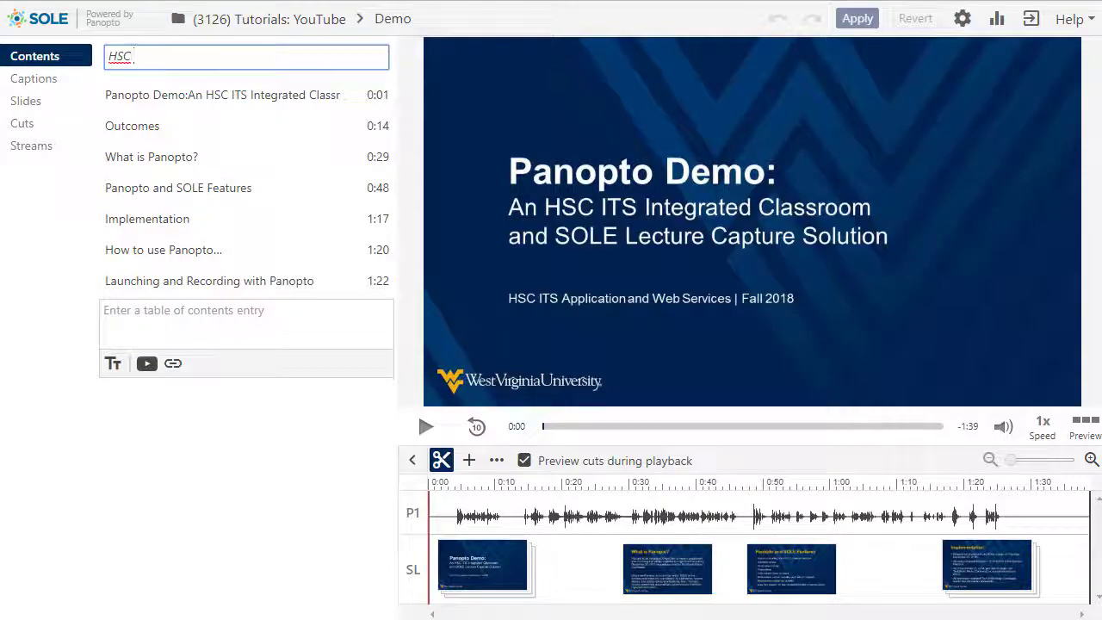
key(Return)
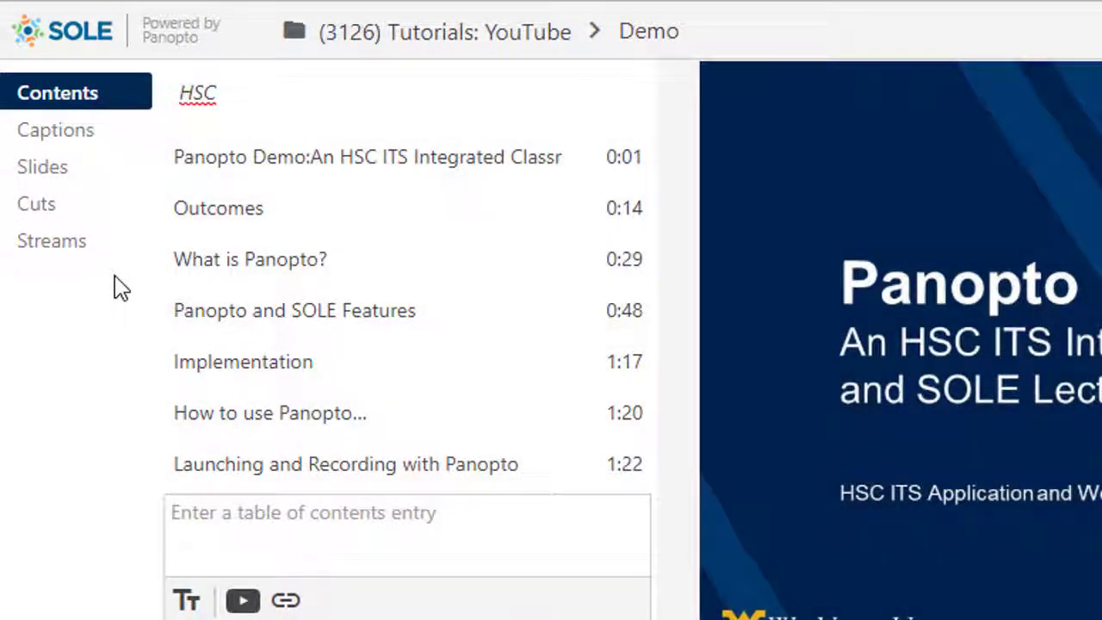
mouse_move(352, 160)
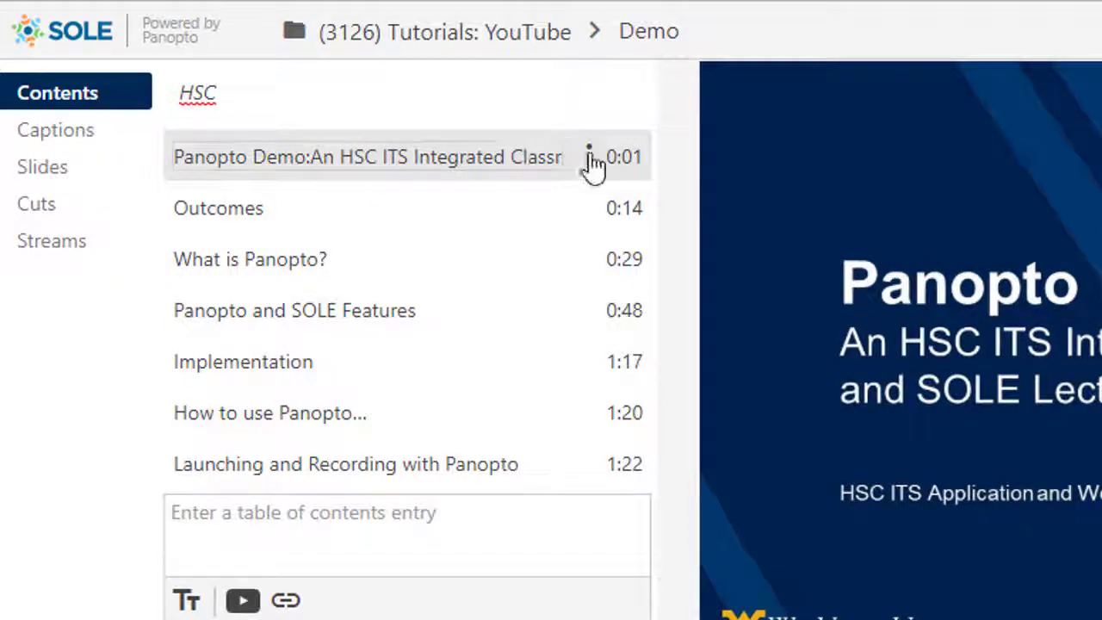
mouse_move(592, 216)
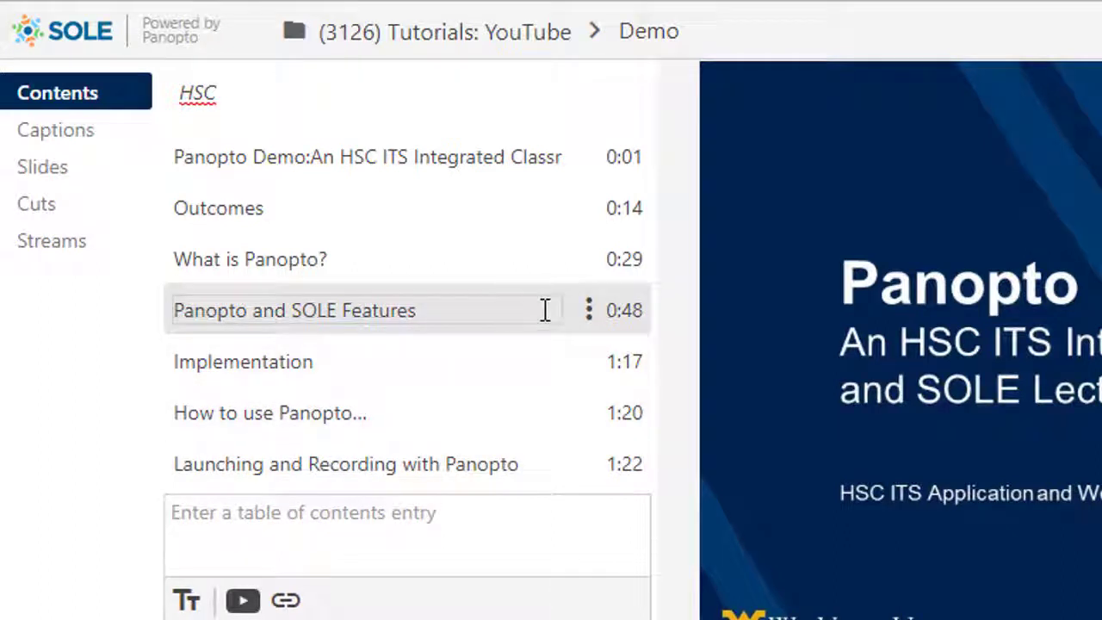
click(429, 535)
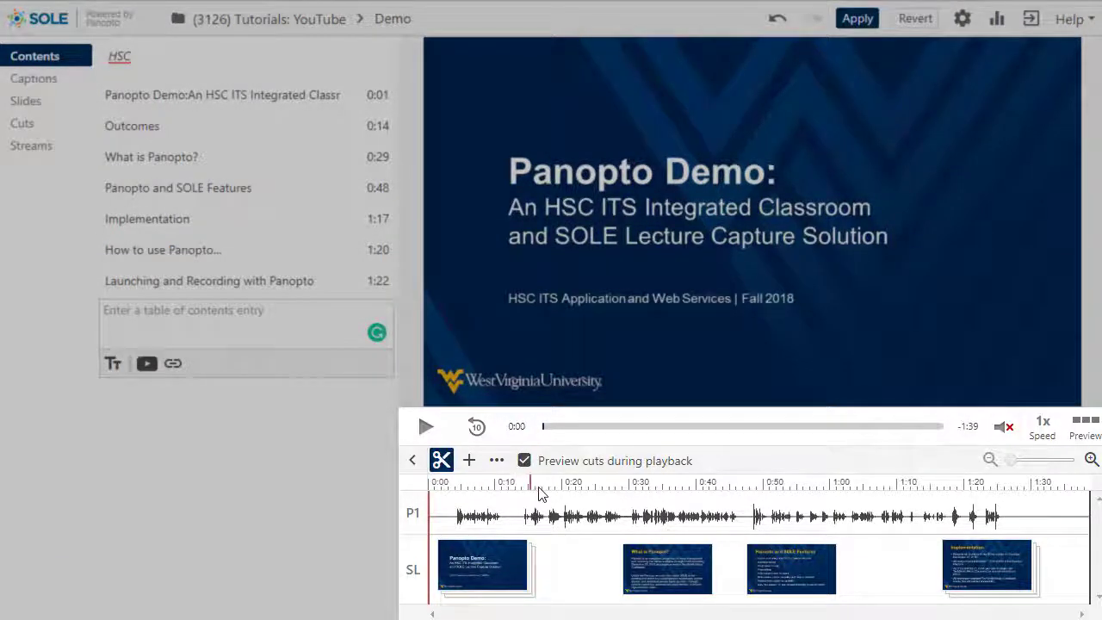
click(583, 485)
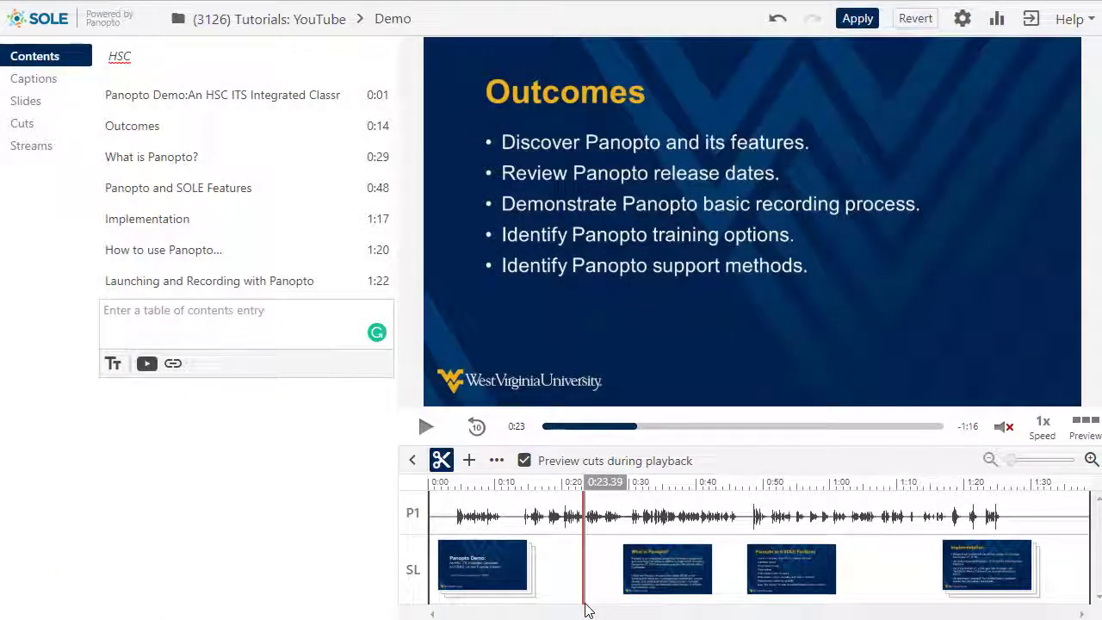
Add a 'Demo' table-of-contents entry at 0:30, after What is Panopto?
click(243, 318)
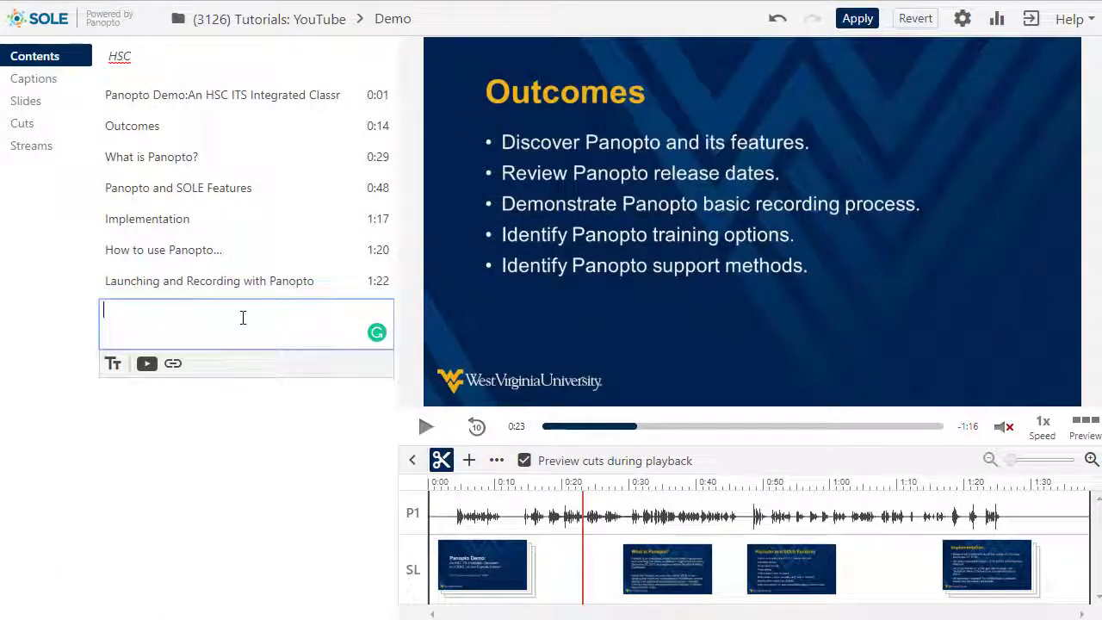
text(Demo)
key(Return)
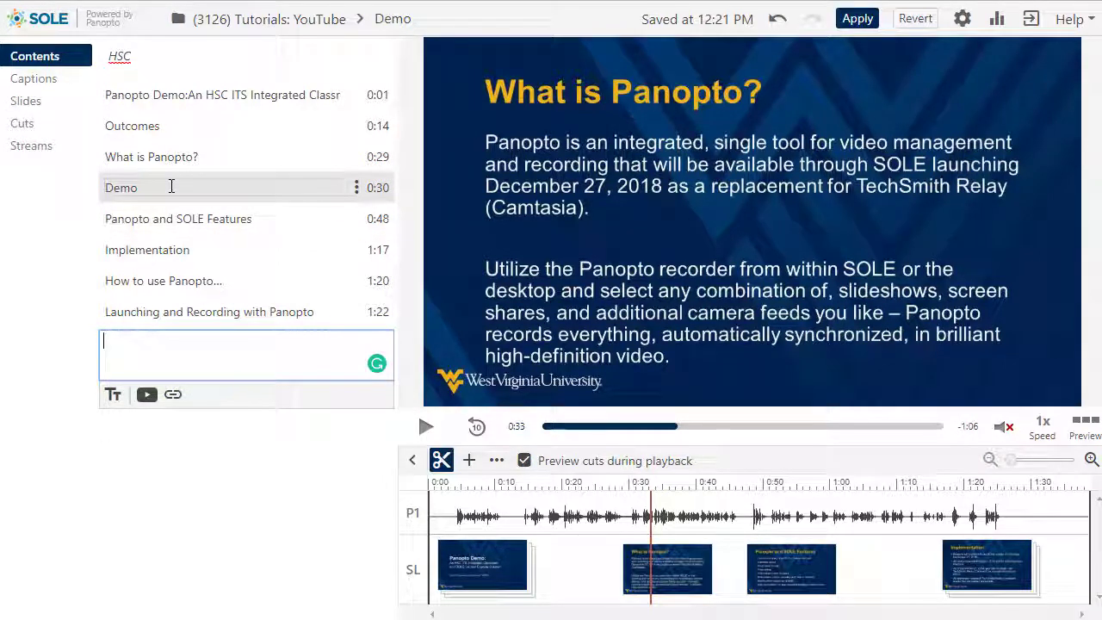
click(357, 220)
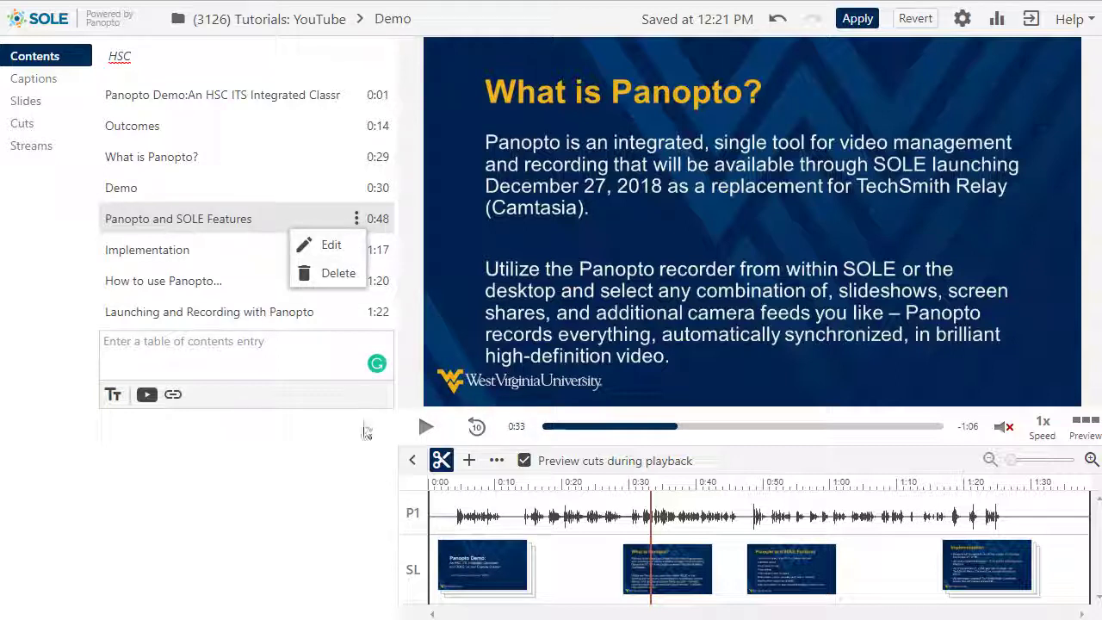
Move playback near 0:39, open the What is Panopto? slide details, and enter preview mode
click(688, 578)
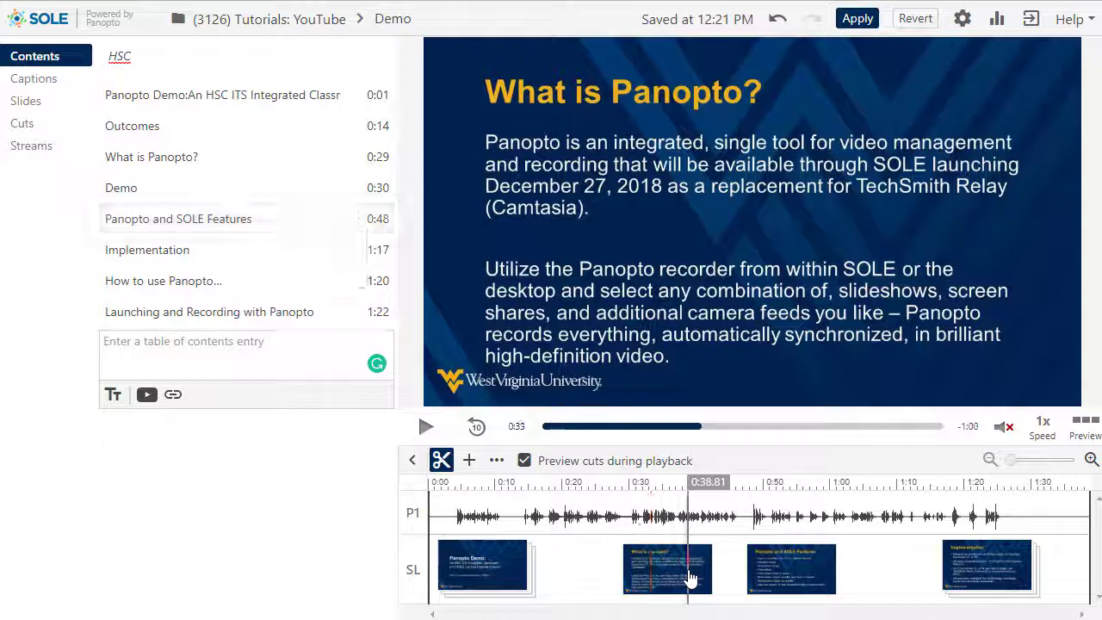
click(676, 575)
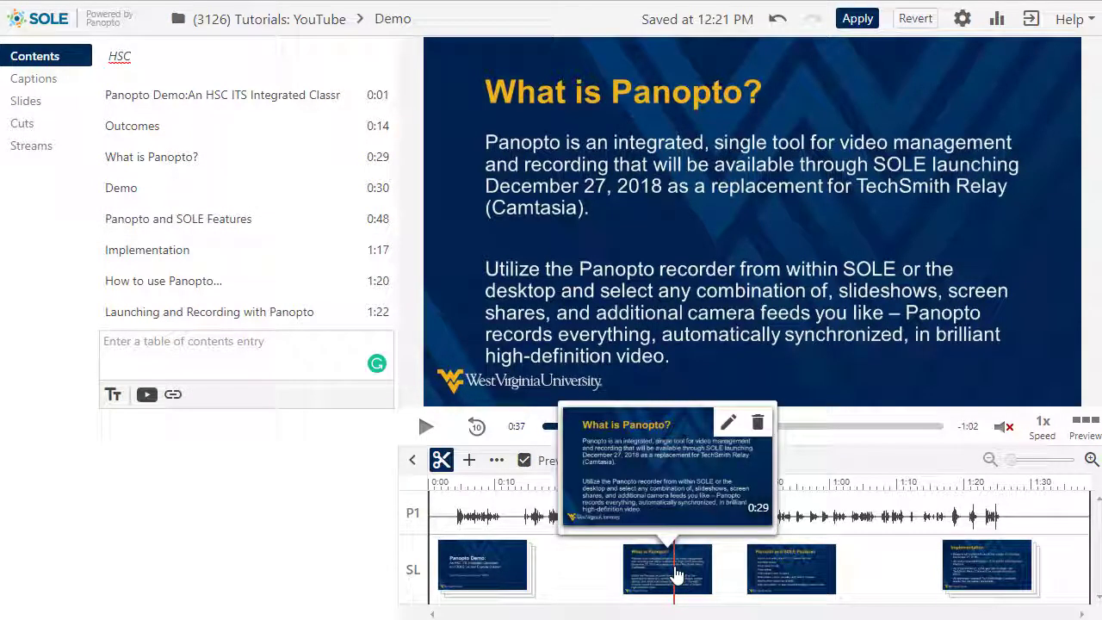
click(729, 422)
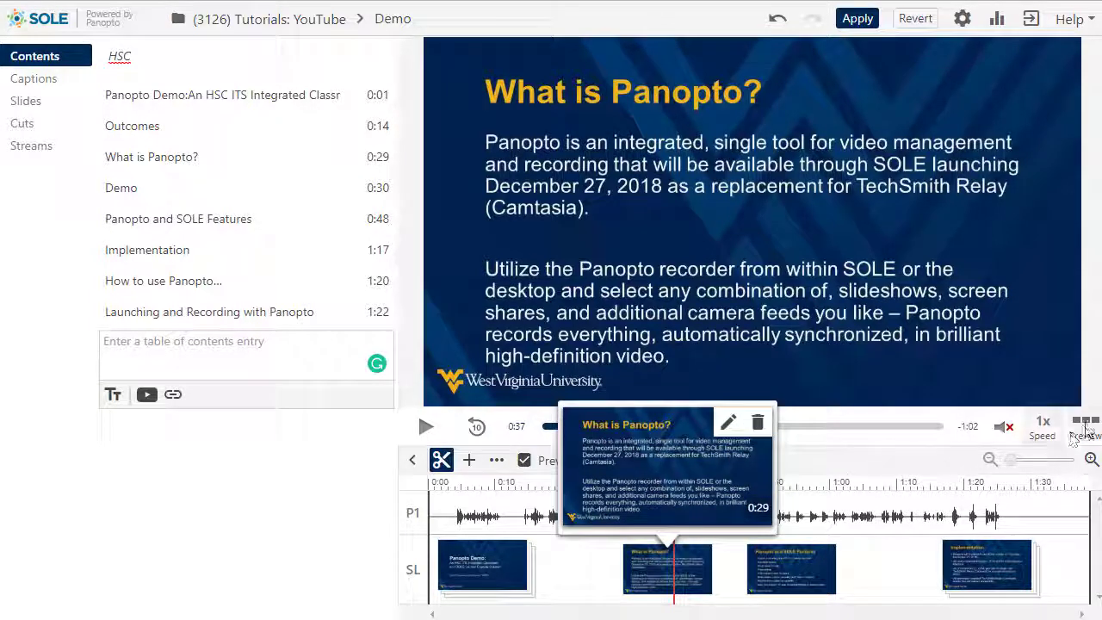
click(1084, 426)
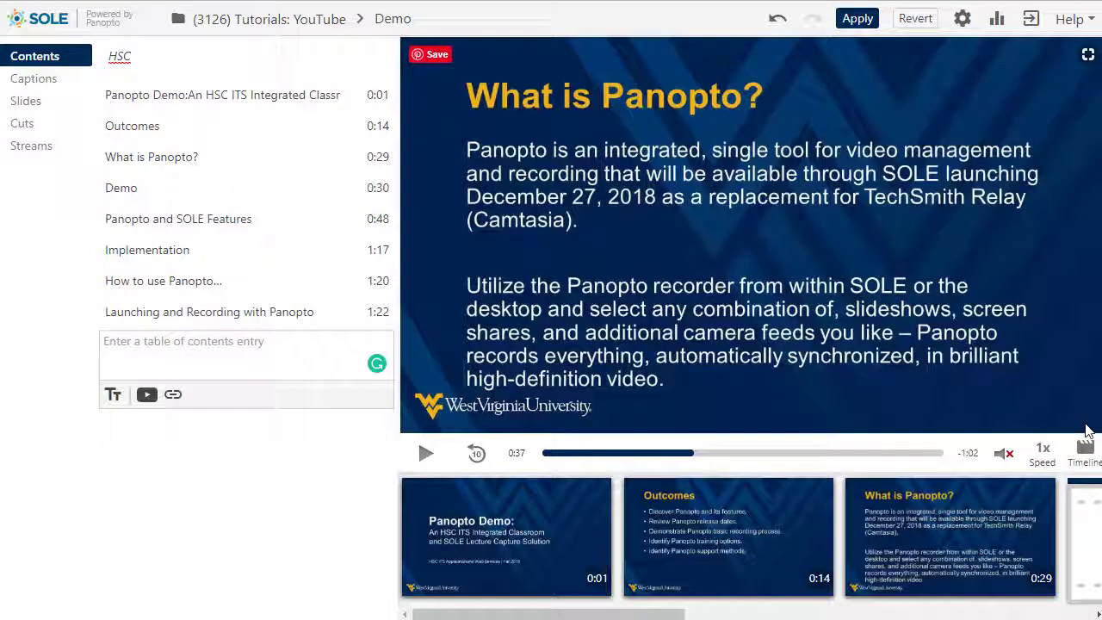
Return the editor to the timeline view showing the audio waveform and slides tracks
click(1085, 444)
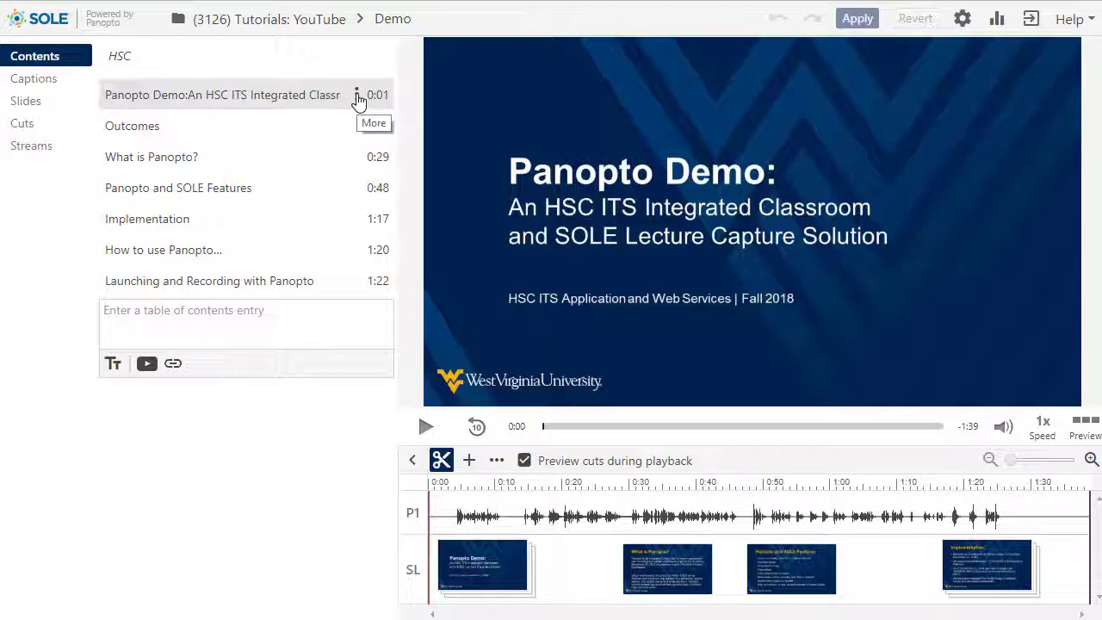
click(356, 96)
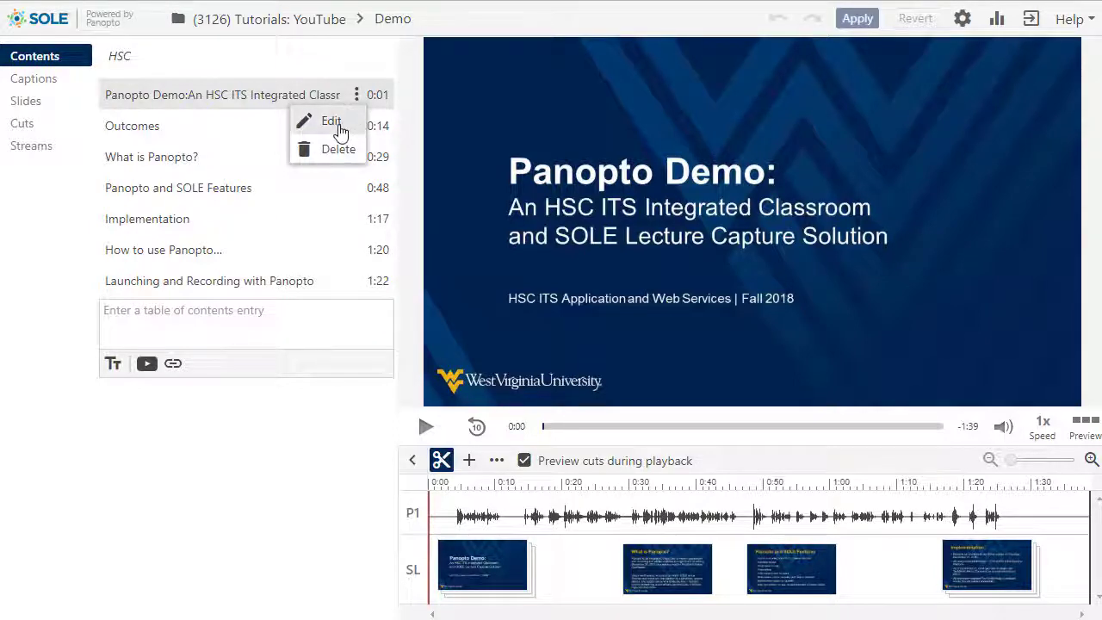
click(337, 127)
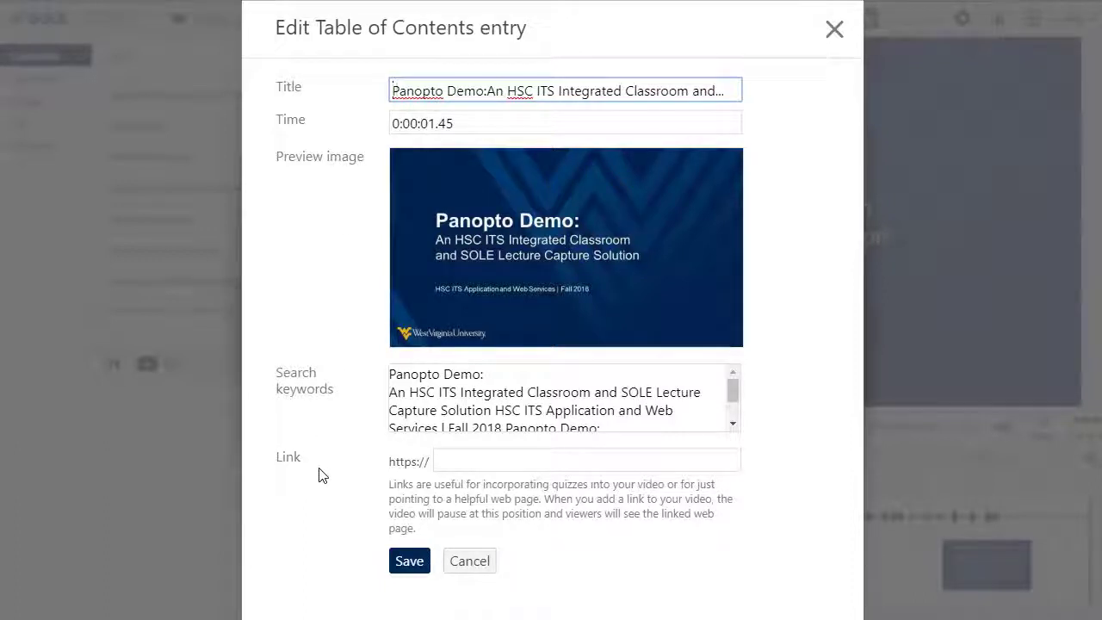
click(402, 560)
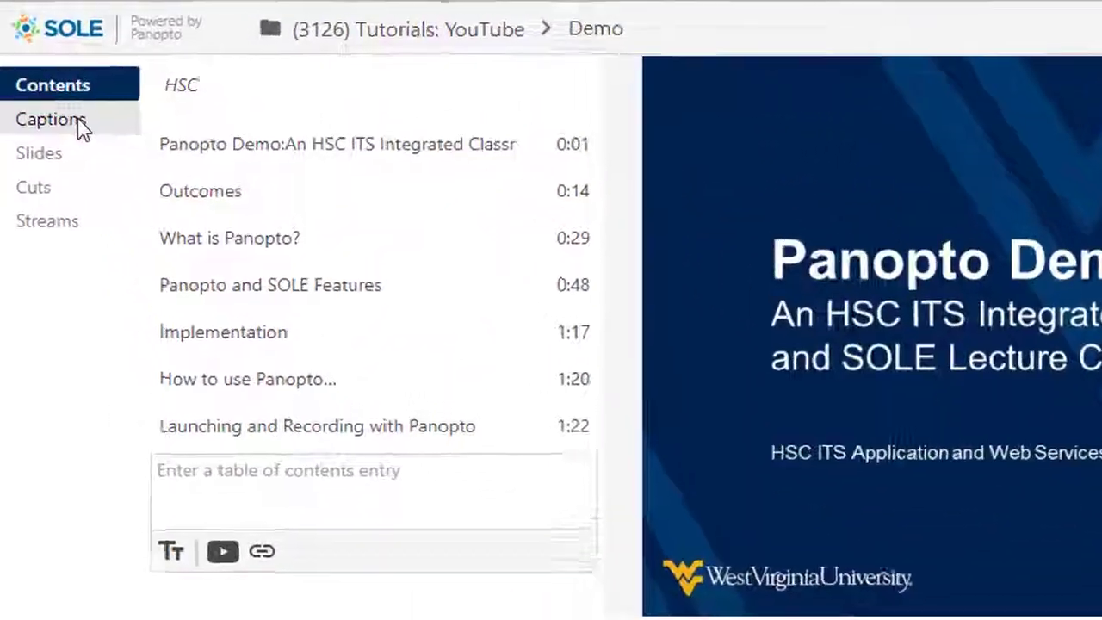
Open the Captions section and type 'Demo' into the caption entry box
click(41, 85)
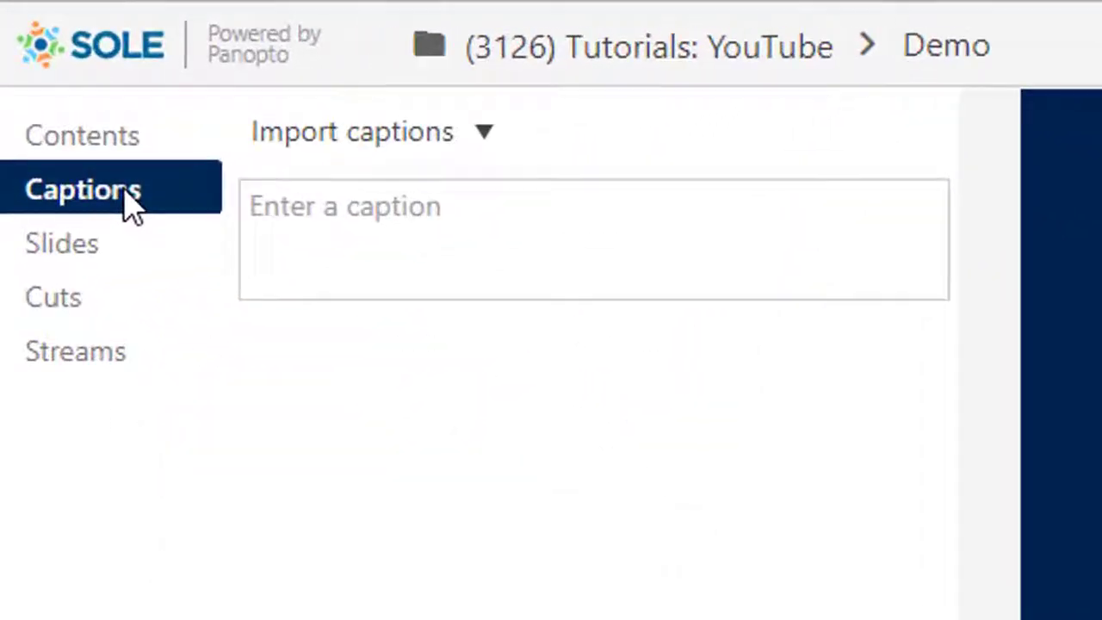
click(268, 209)
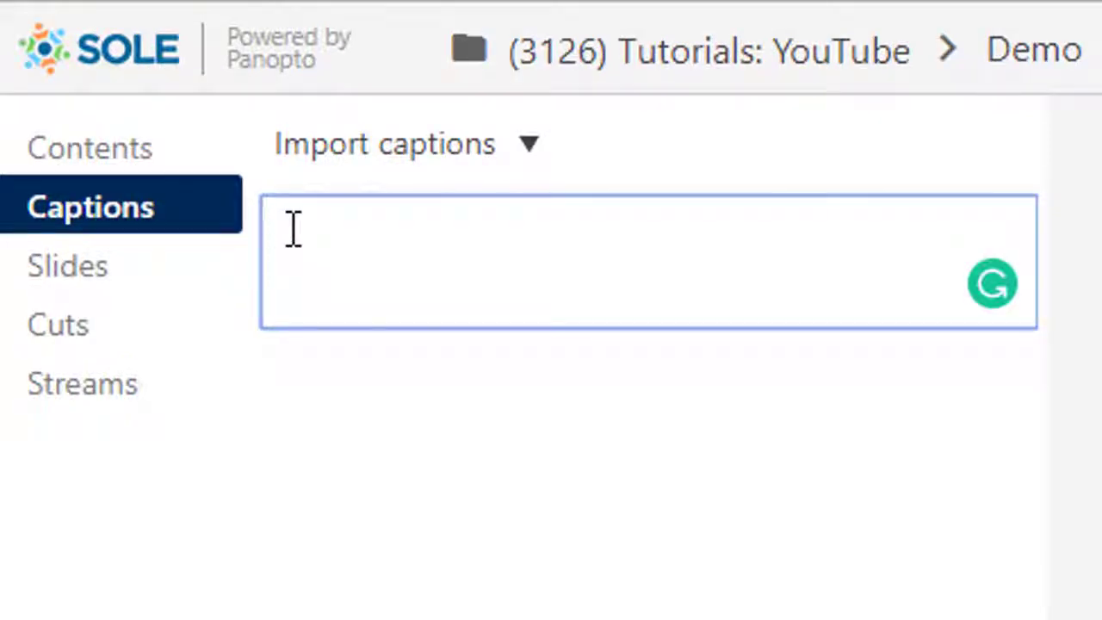
text(Demo)
Import the automatic captions, filling the list with timed lines from 0:04 to 0:49
click(528, 144)
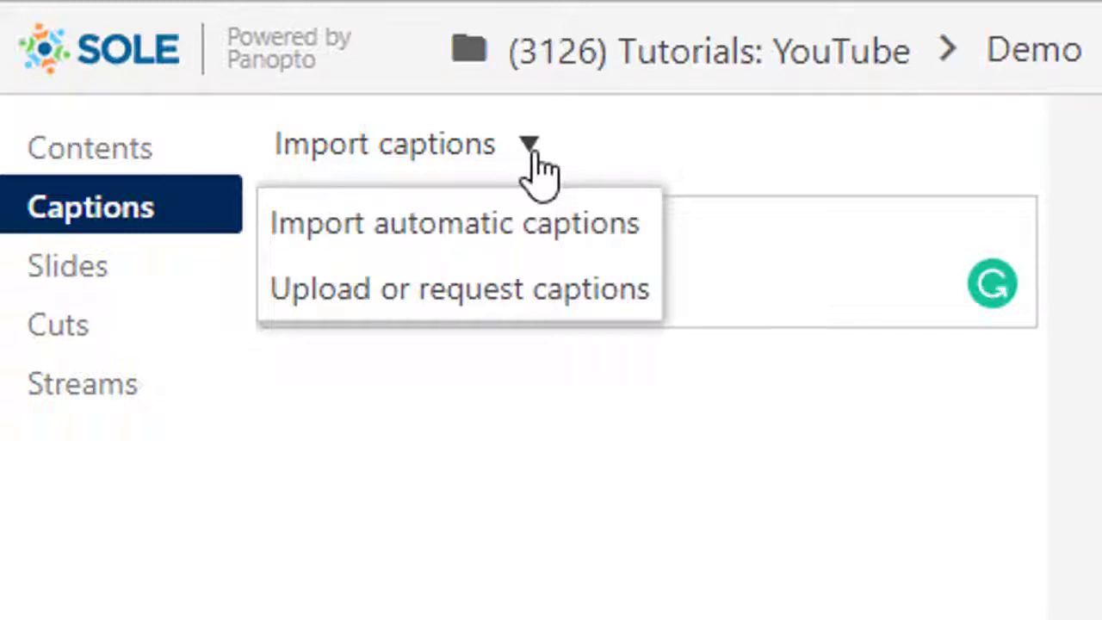
click(539, 254)
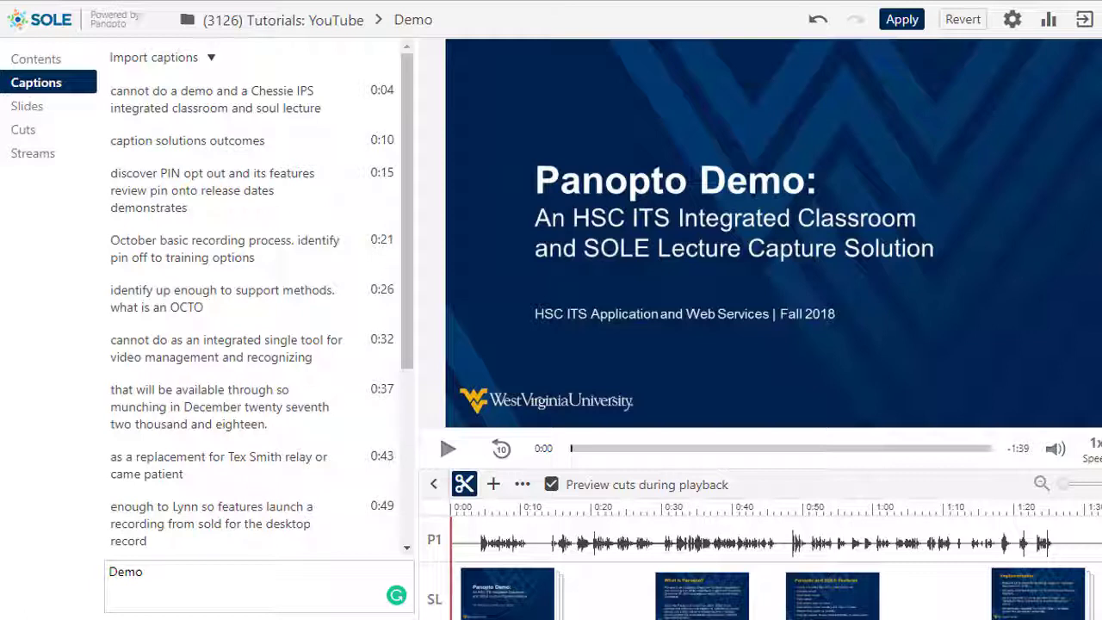
Replace the 0:04 caption with the pasted Panopto Library editing sentence and save it
click(360, 91)
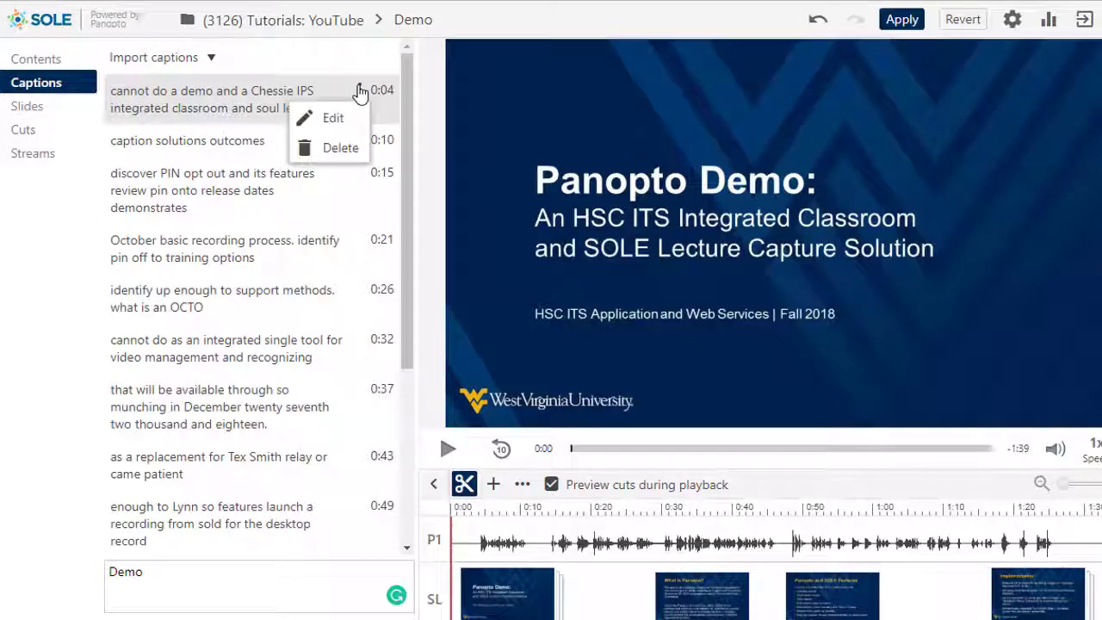
click(352, 118)
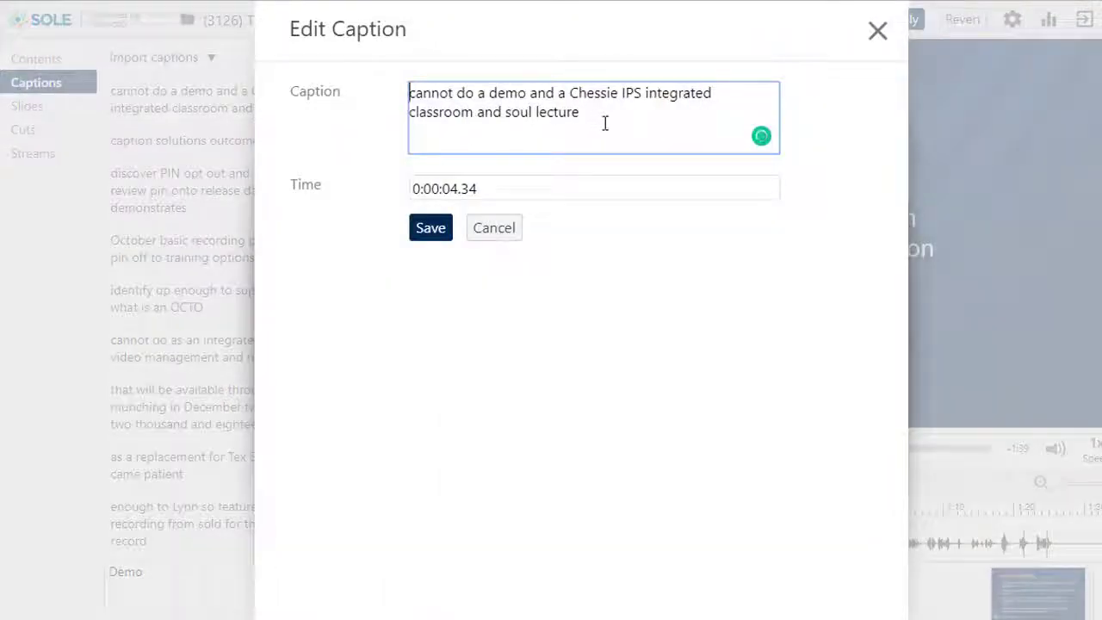
drag(581, 113, 381, 94)
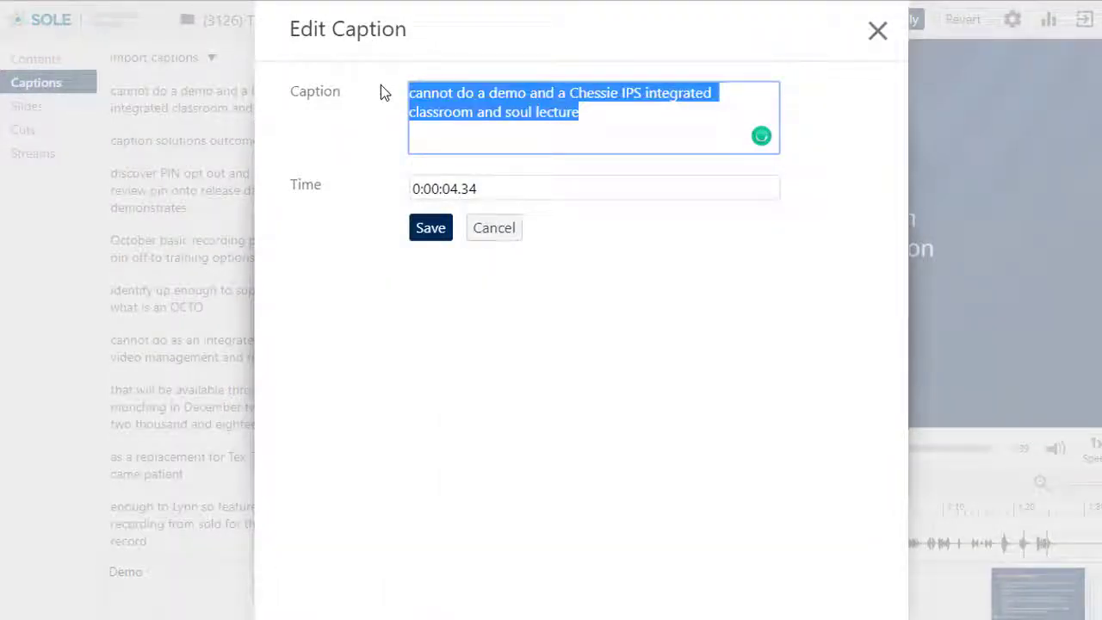
text(From your Panopto Library in SOLE, hover over the session you want to edit and click on the Edit icon. This will bring you to the video editor.)
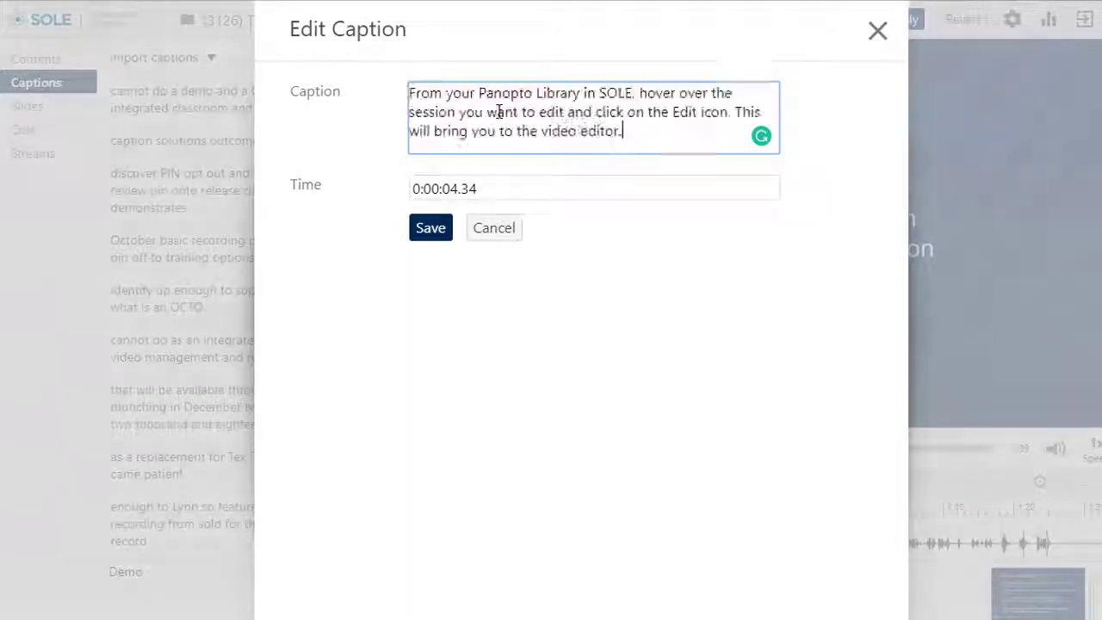
click(434, 230)
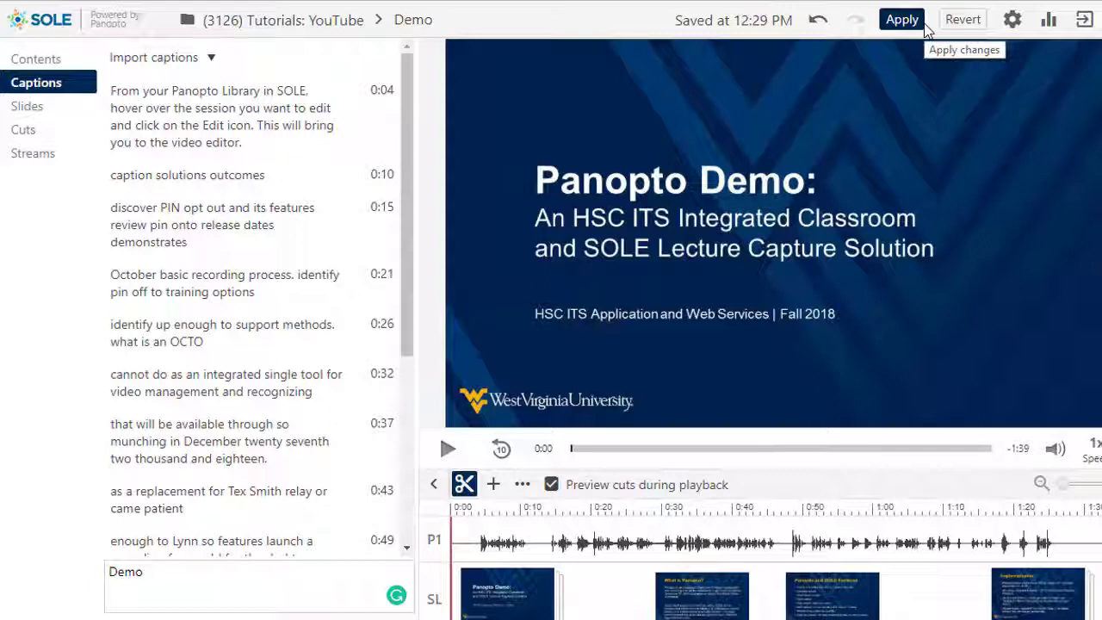
click(209, 58)
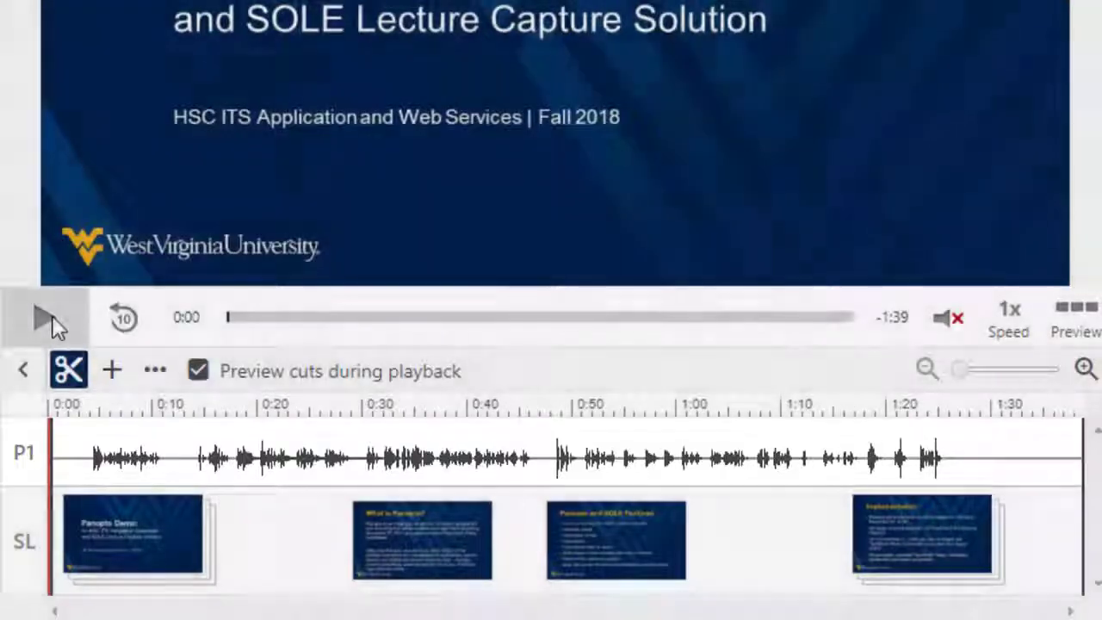
Play the recording, widen the timeline to full width, then pause with the playhead at 0:10
click(47, 318)
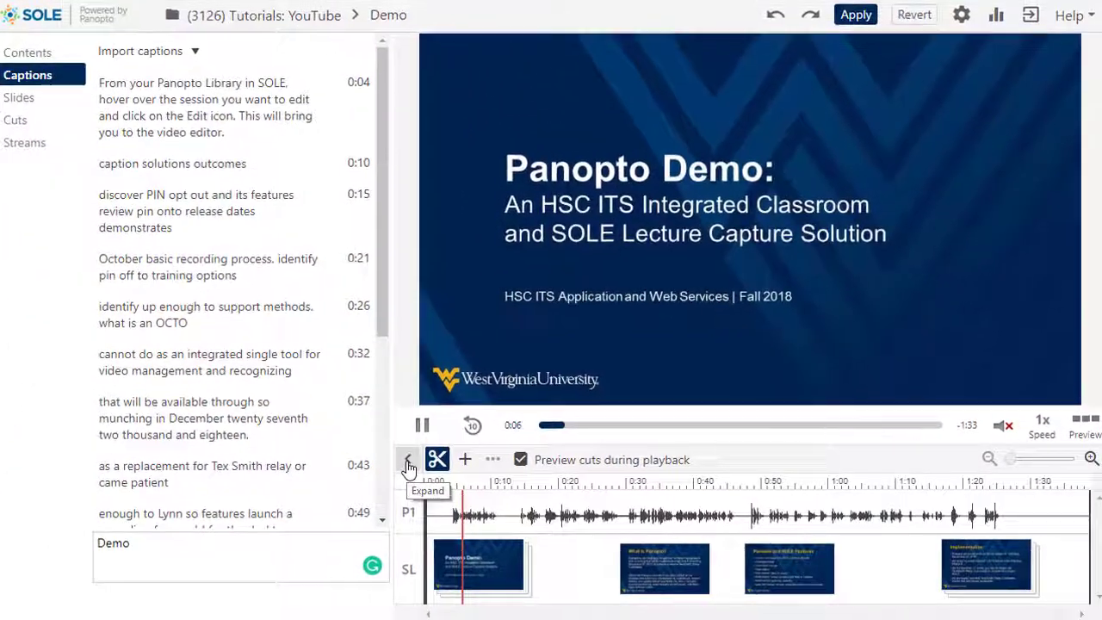
click(342, 448)
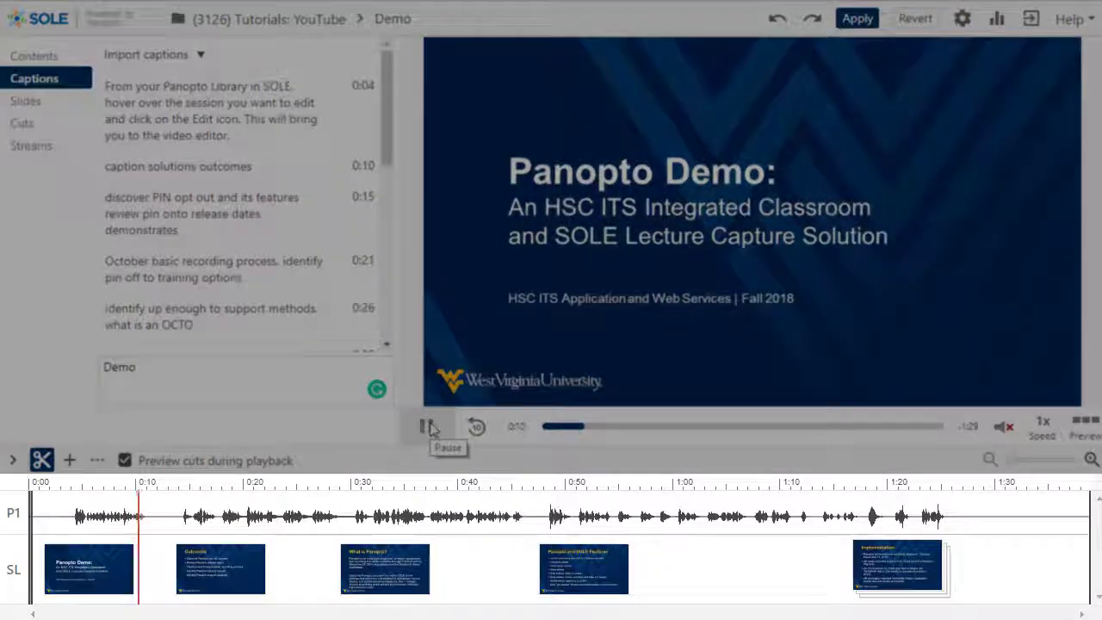
click(430, 427)
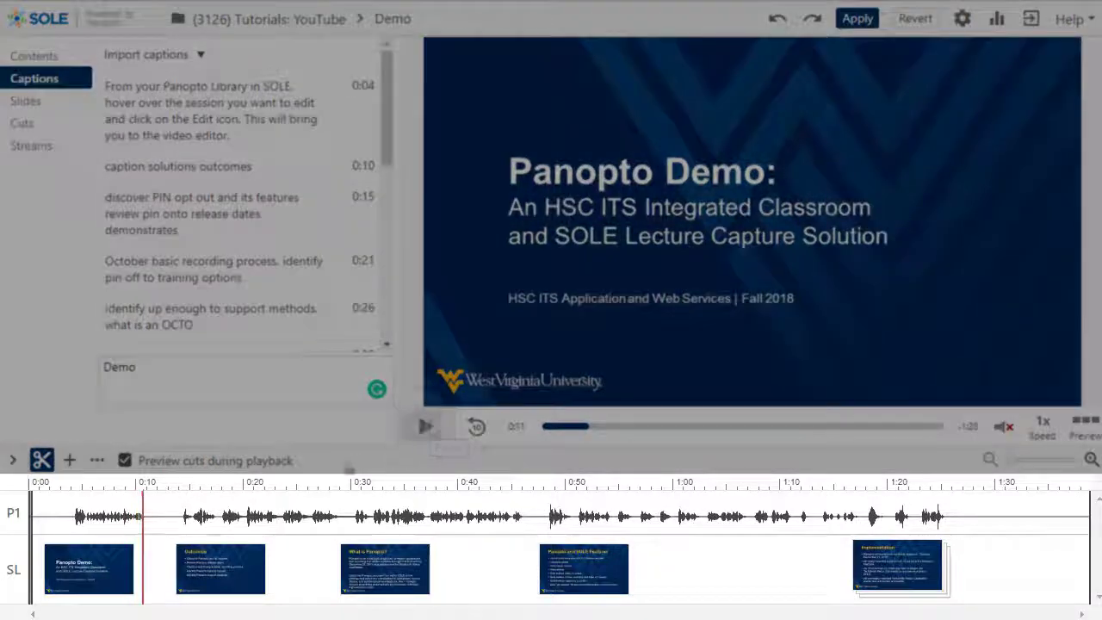
click(157, 498)
click(141, 490)
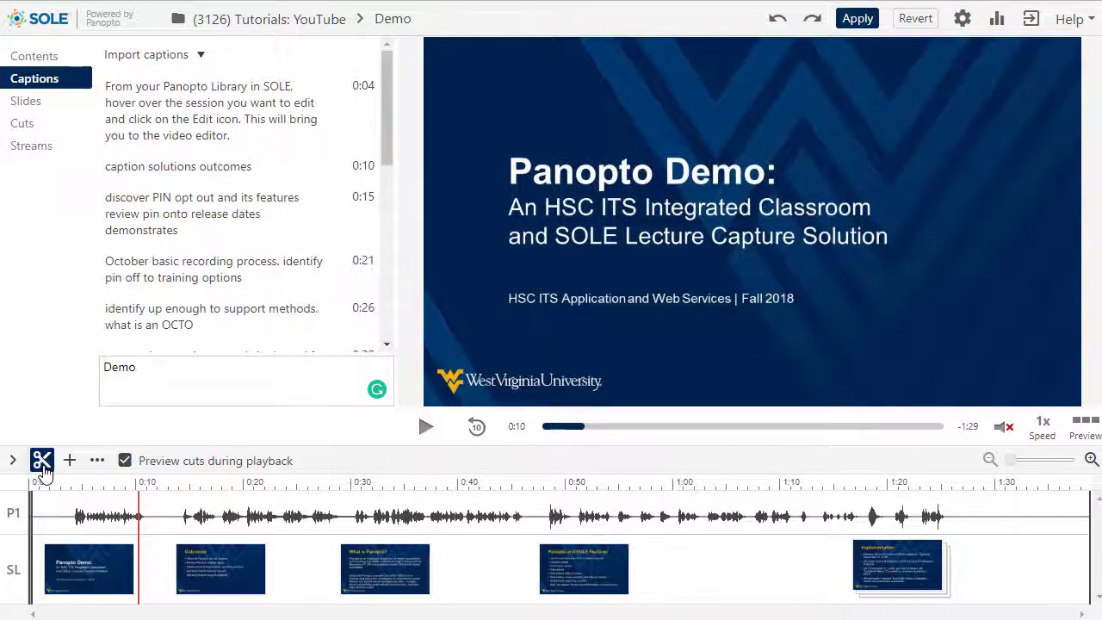
Use the scissors cut tool to remove the recording from 0:00 to about 0:11
click(43, 467)
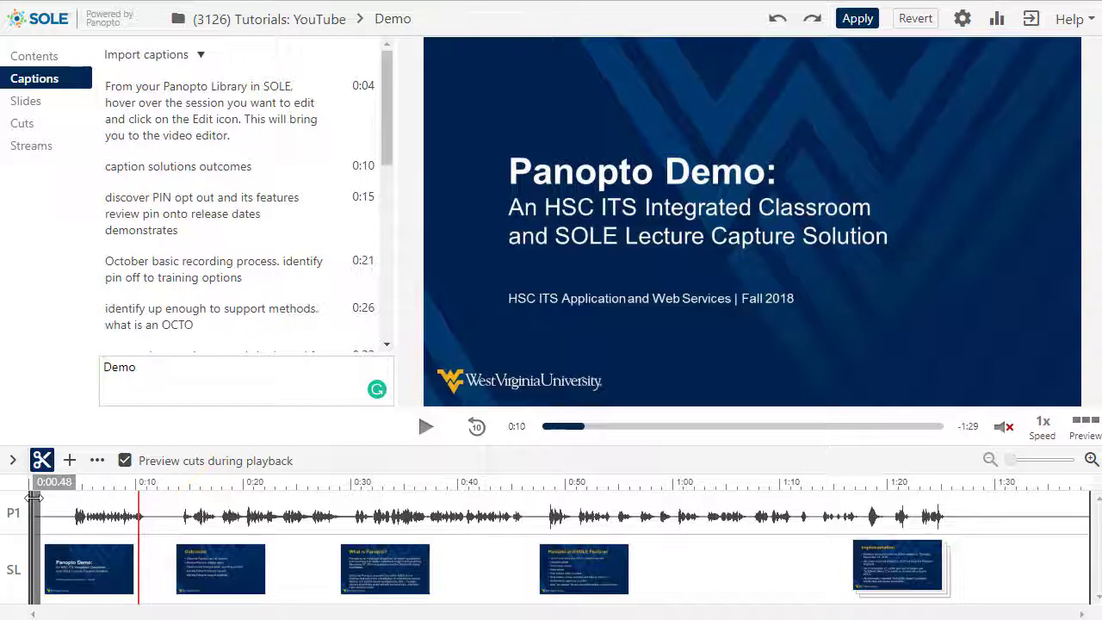
click(425, 427)
click(425, 427)
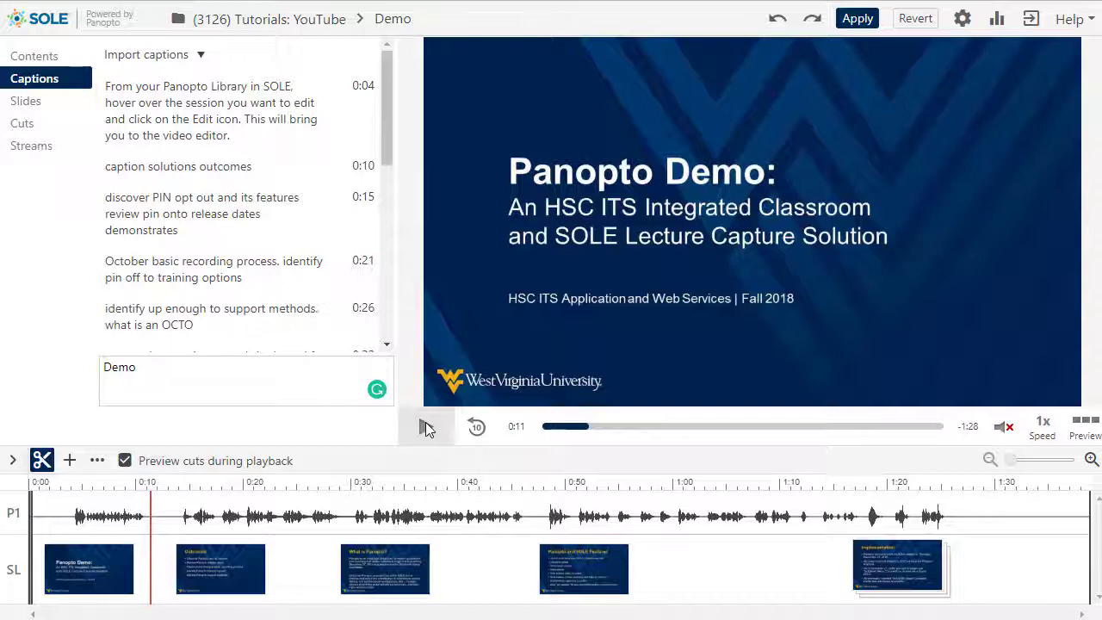
drag(32, 495, 130, 516)
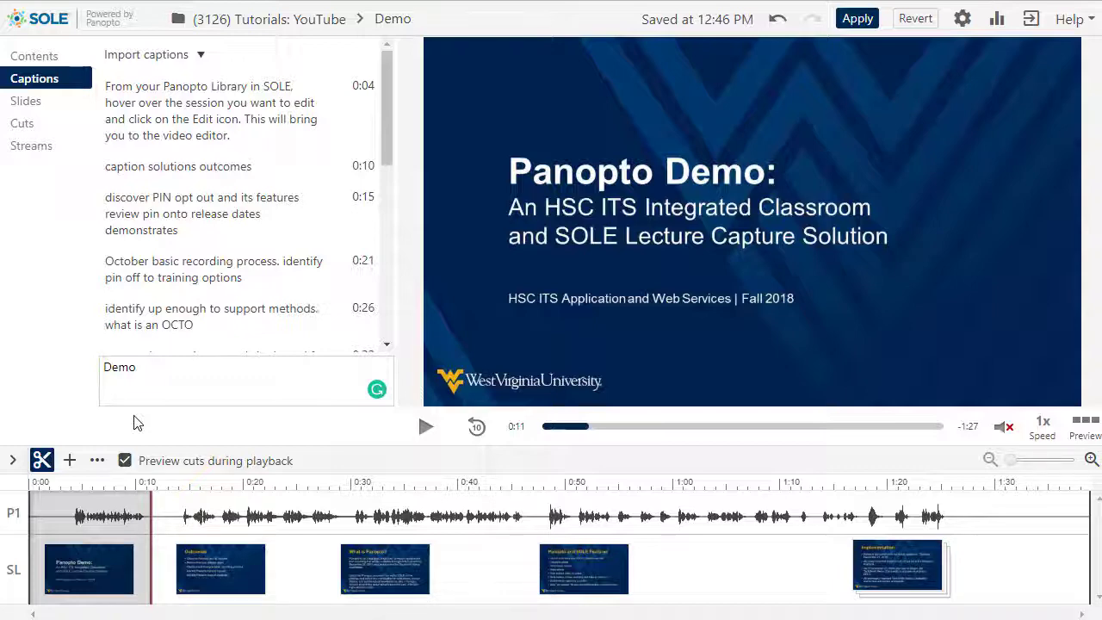
click(440, 493)
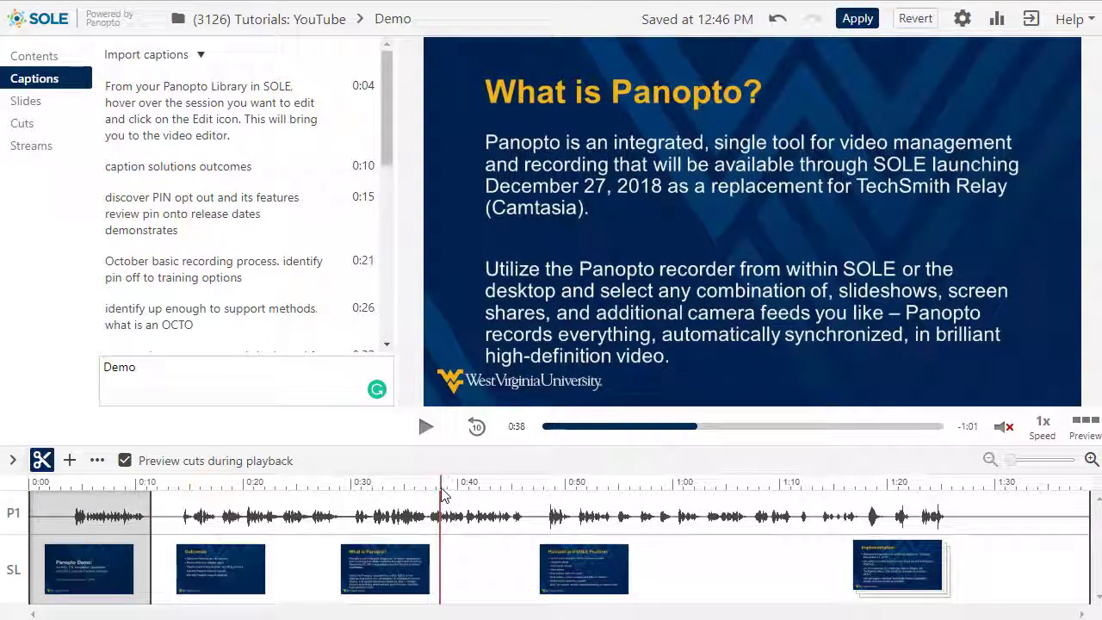
Cut the stretch from 0:38.41 to 0:45.06 out of the timeline
drag(442, 517, 524, 522)
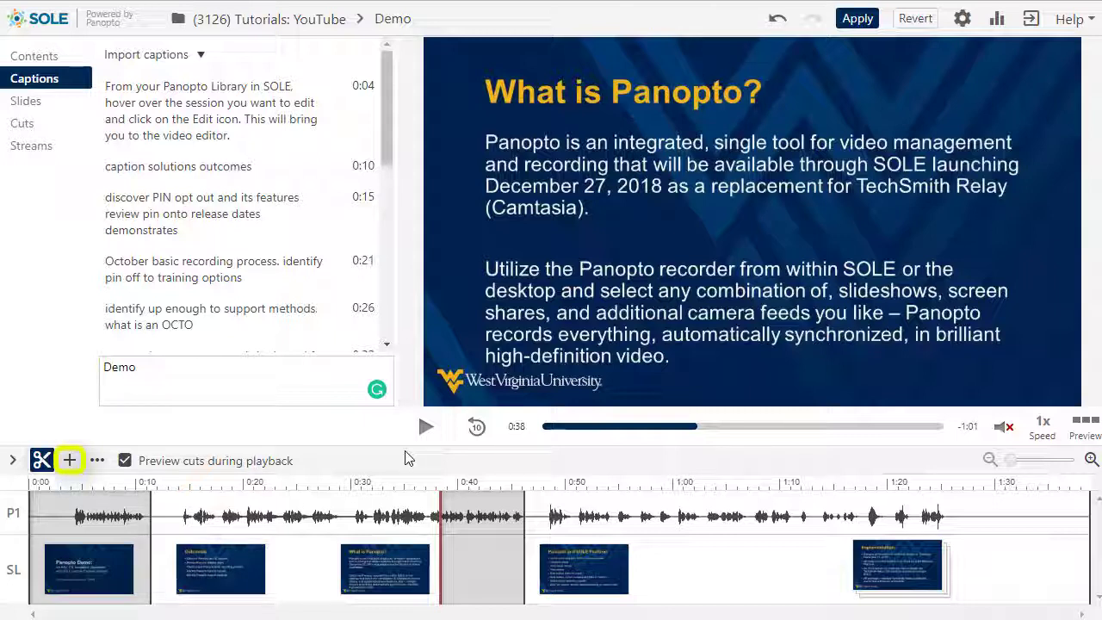
View the kinds of content that can be added to the session
click(71, 461)
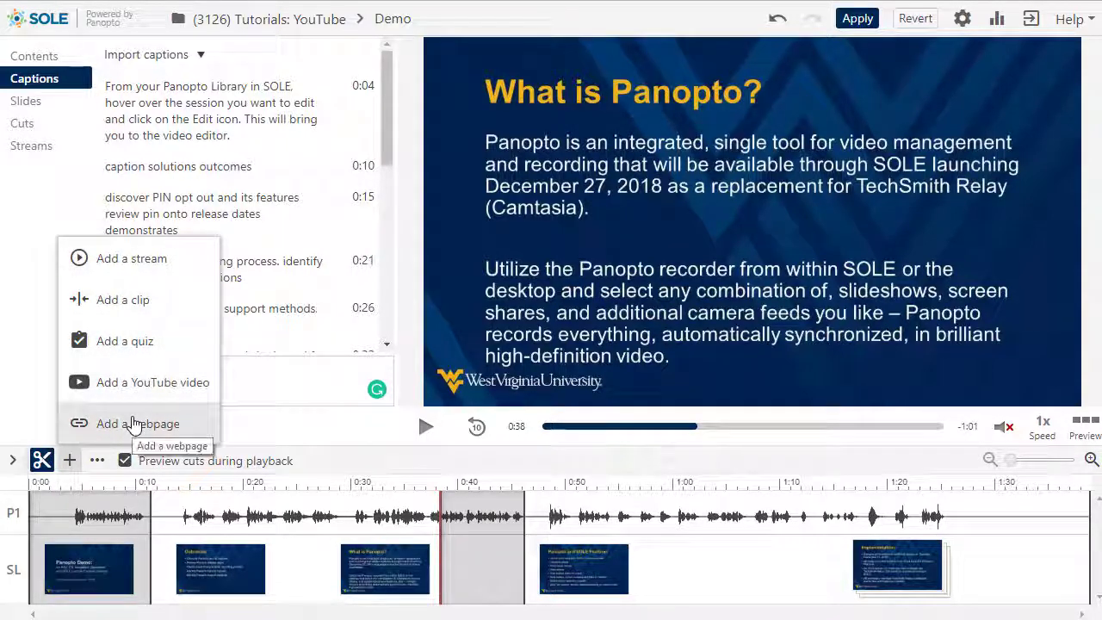
Bring up the preview image choices from the ... menu
click(97, 461)
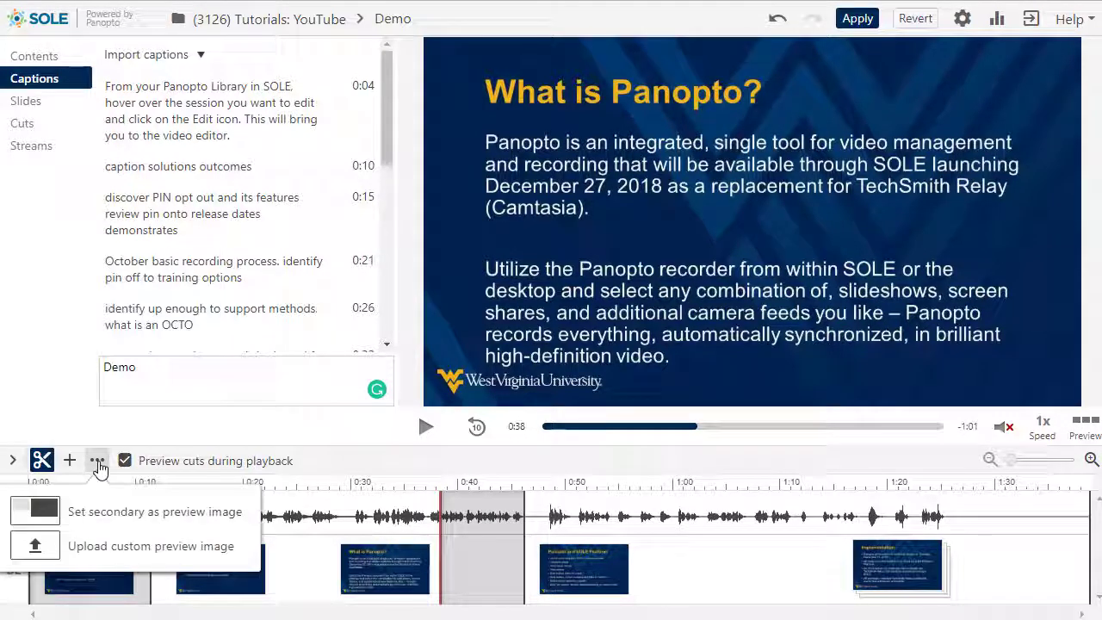
Set the secondary stream as preview image, toggling Preview cuts during playback off and on
click(101, 525)
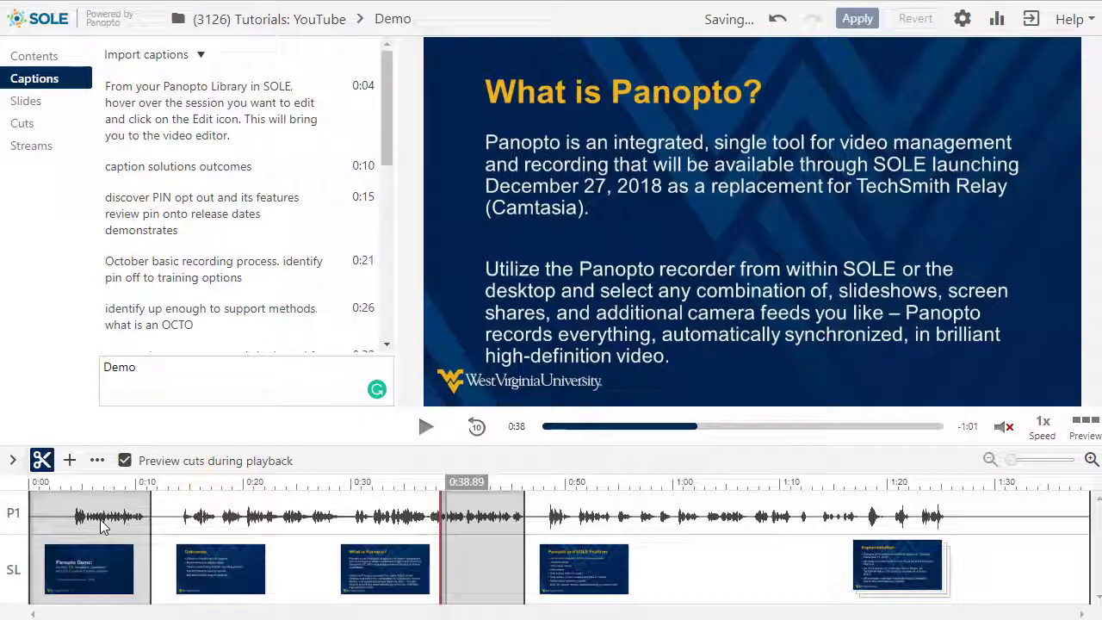
click(97, 461)
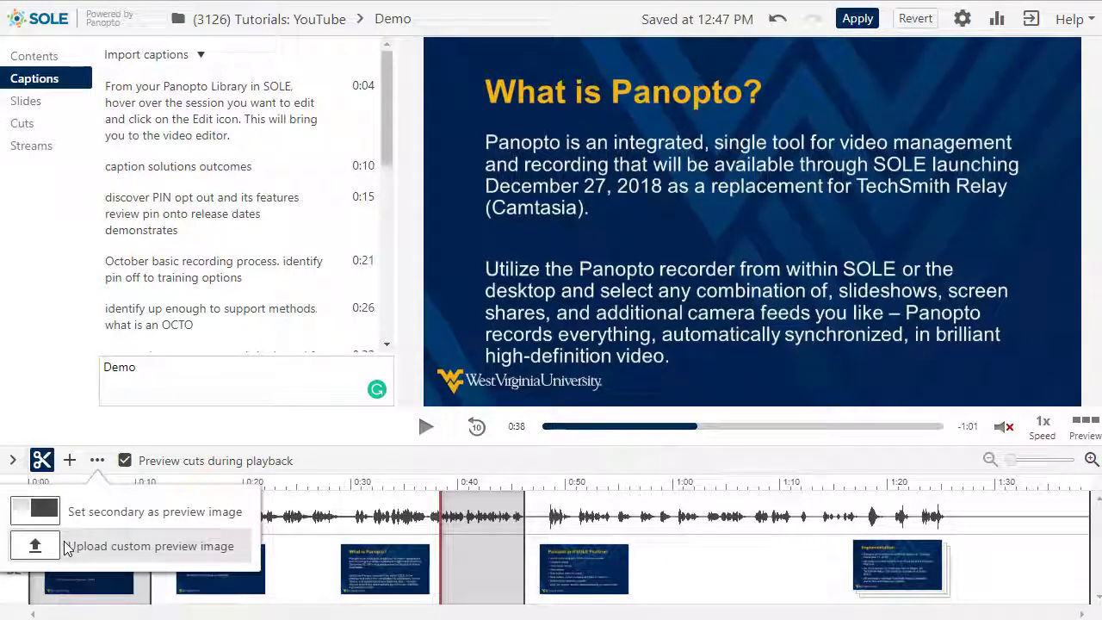
click(125, 462)
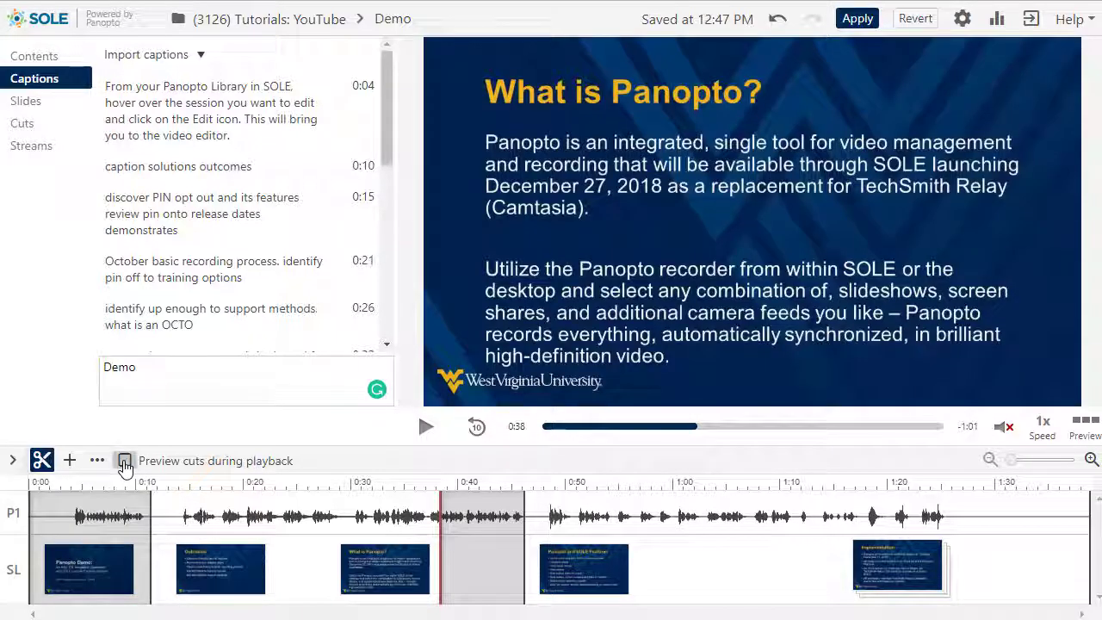
click(125, 462)
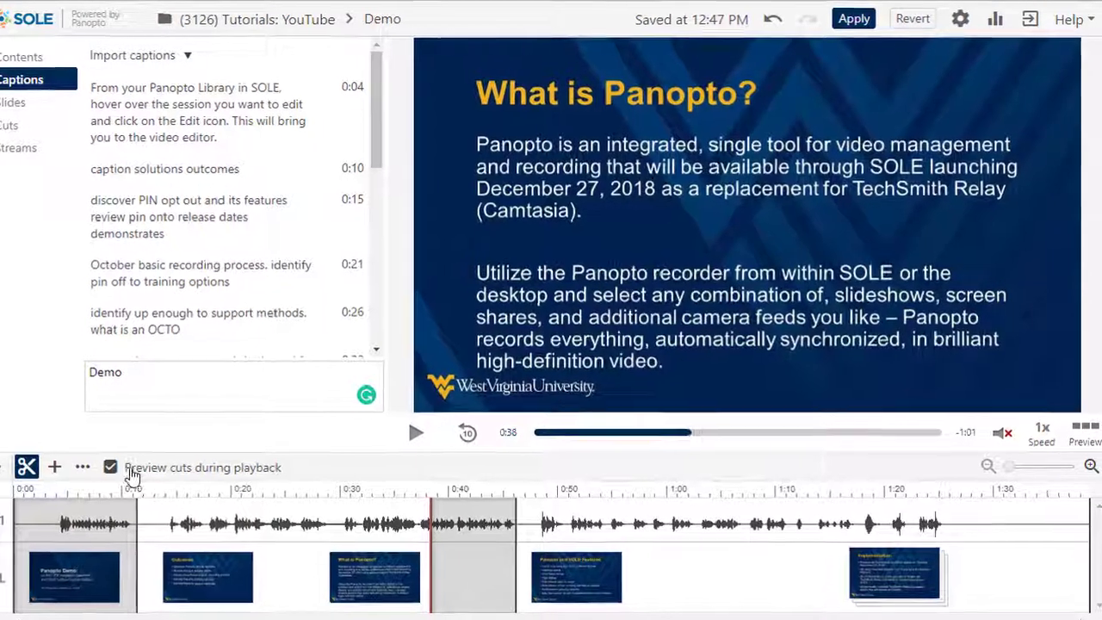